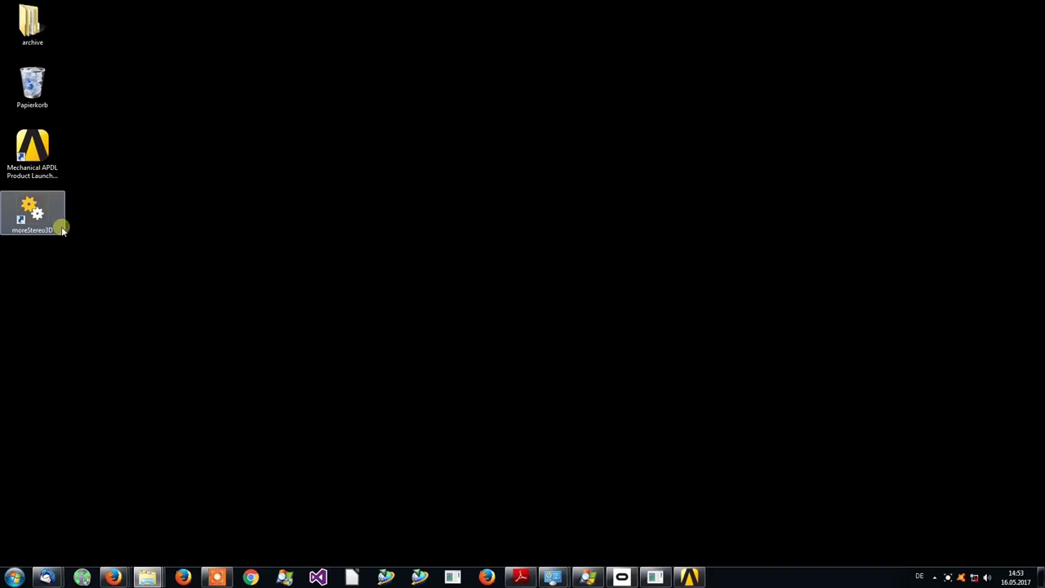
Launch moreStereo3D 7.0.0 from its desktop shortcut and bring up its tray menu.
{"action": "left_click", "coordinate": [39, 210]}
{"action": "double_click", "coordinate": [38, 212]}
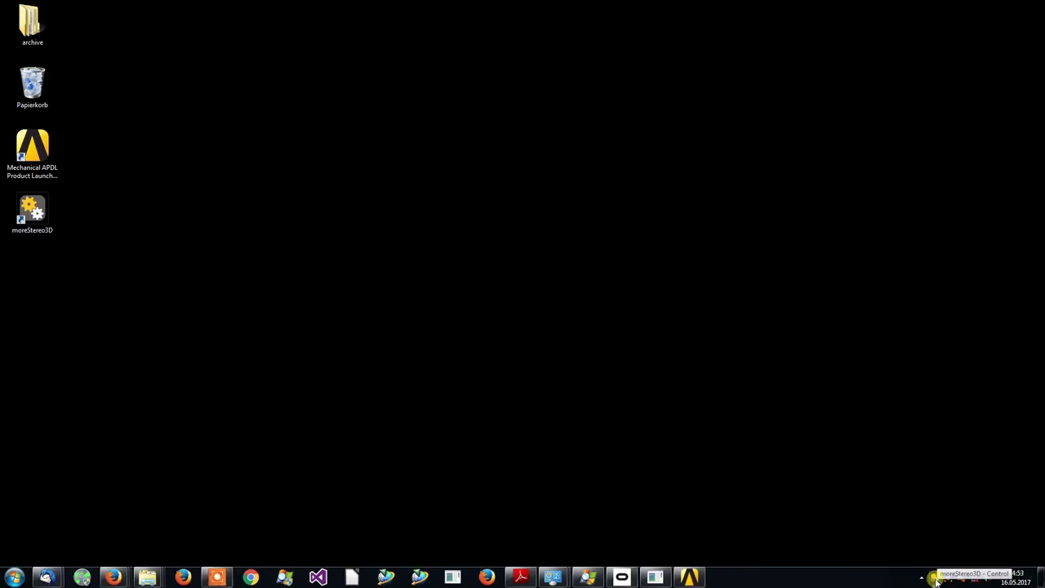
{"action": "right_click", "coordinate": [937, 578]}
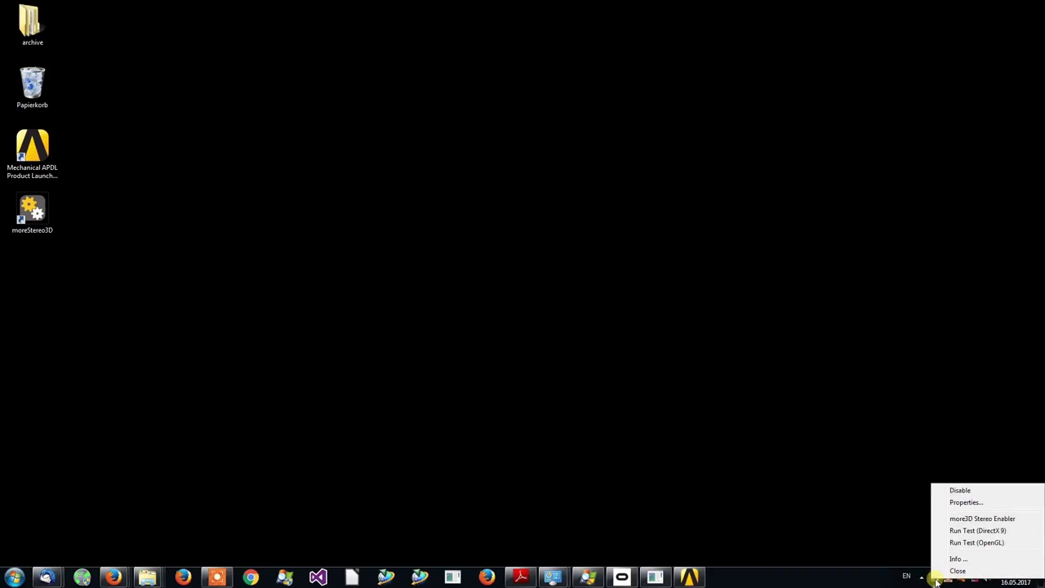
In moreStereo3D Properties, set Output Device to Anaglyph (Red/Cyan) and confirm with OK.
{"action": "left_click", "coordinate": [973, 501]}
{"action": "left_click", "coordinate": [661, 242]}
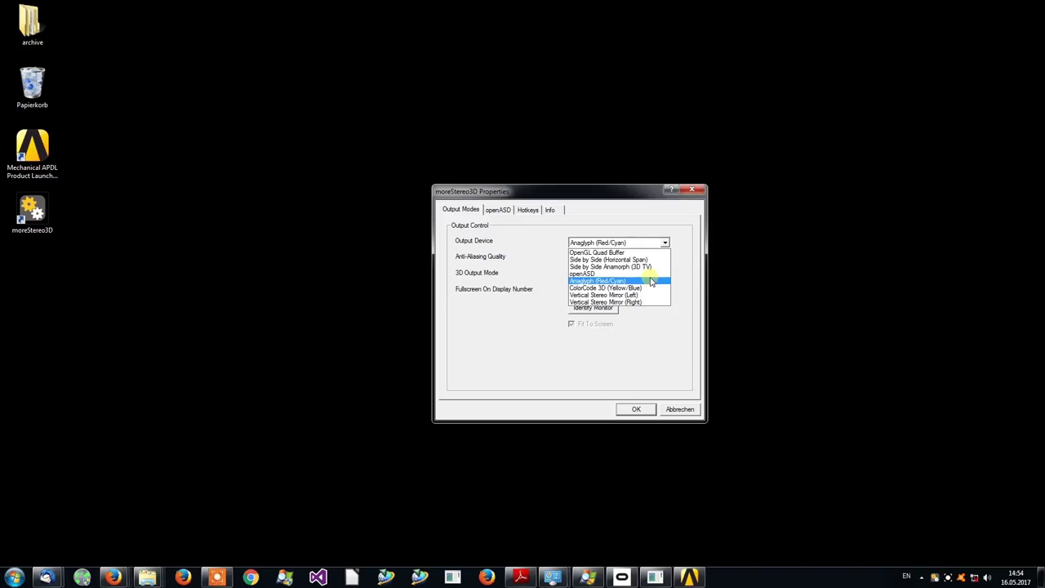
{"action": "left_click", "coordinate": [652, 282]}
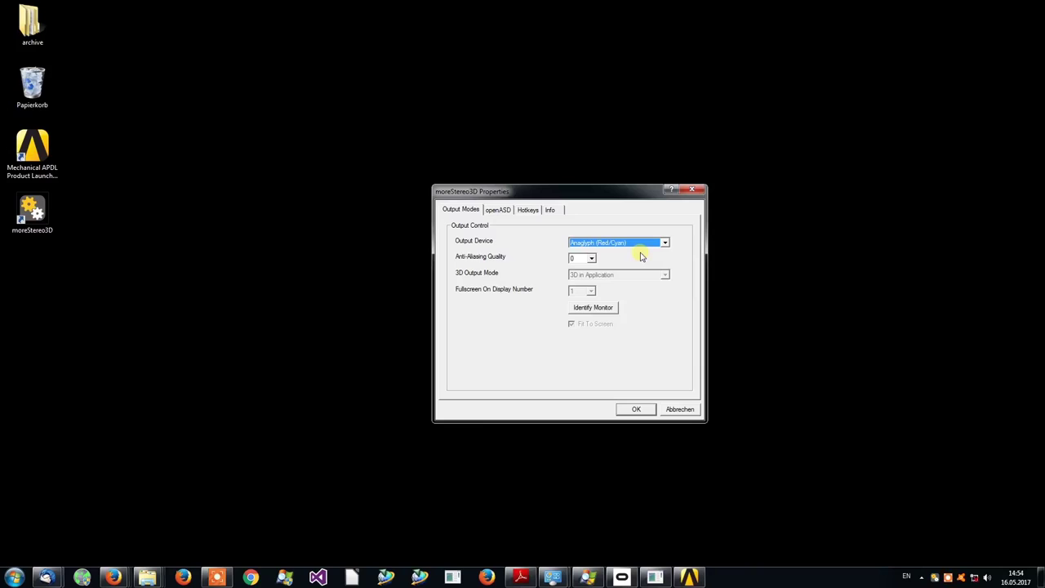
{"action": "left_click", "coordinate": [631, 411]}
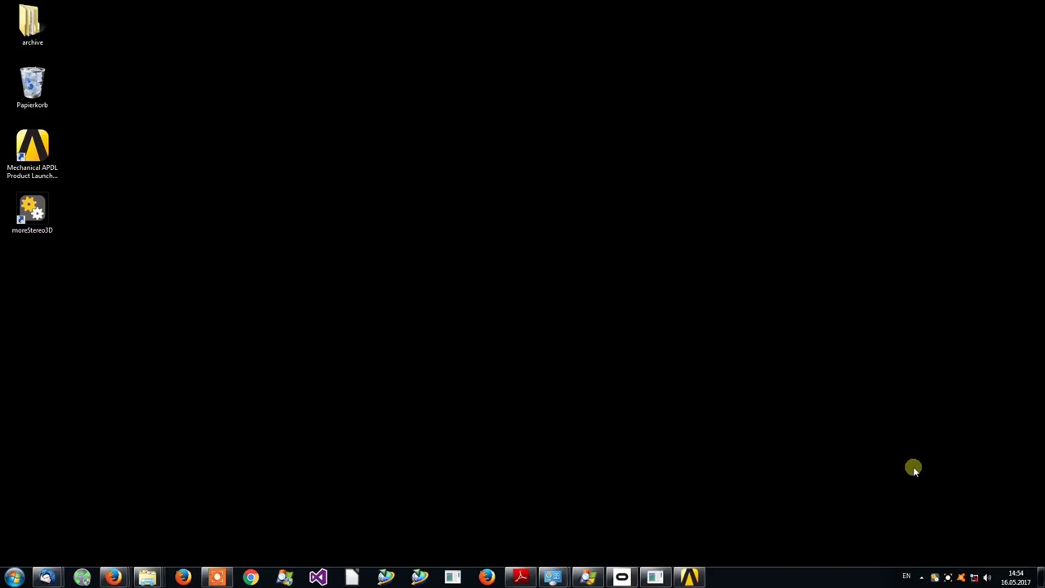
Open the more3D Stereo Enabler window and move it slightly right and down.
{"action": "right_click", "coordinate": [936, 577]}
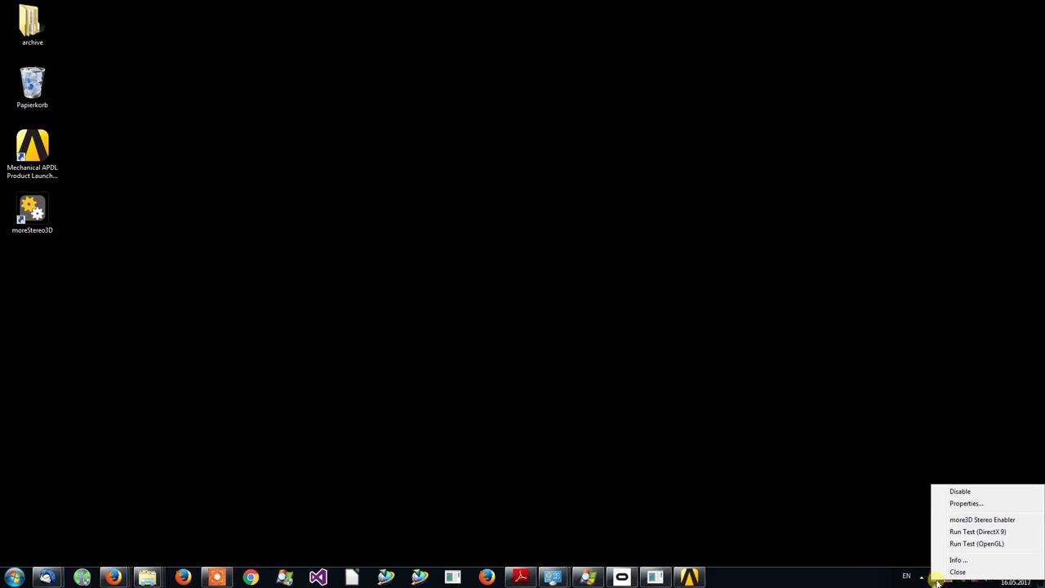
{"action": "left_click", "coordinate": [1003, 520]}
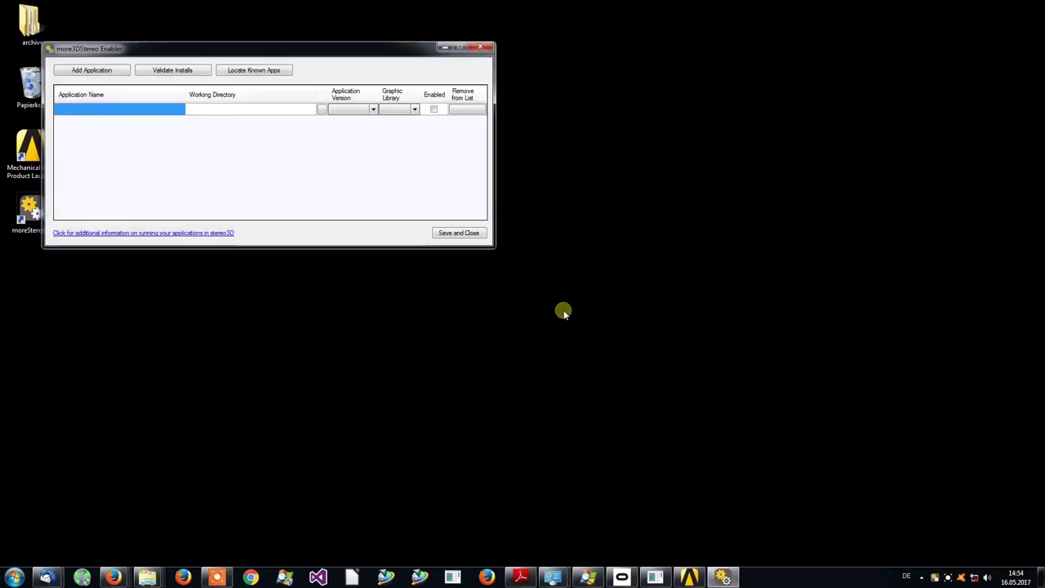
{"action": "left_click", "coordinate": [240, 96]}
{"action": "left_click", "coordinate": [141, 111]}
{"action": "mouse_move", "coordinate": [140, 110]}
{"action": "left_mouse_down"}
{"action": "mouse_move", "coordinate": [463, 110]}
{"action": "mouse_move", "coordinate": [151, 115]}
{"action": "left_mouse_up"}
{"action": "left_click_drag", "start_coordinate": [168, 46], "coordinate": [220, 70]}
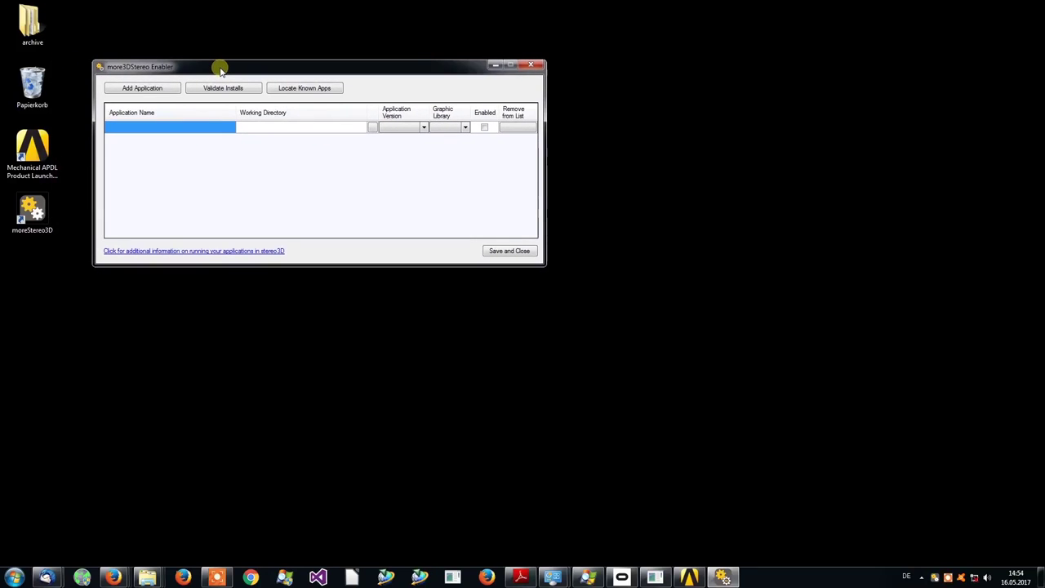
{"action": "left_click", "coordinate": [699, 234]}
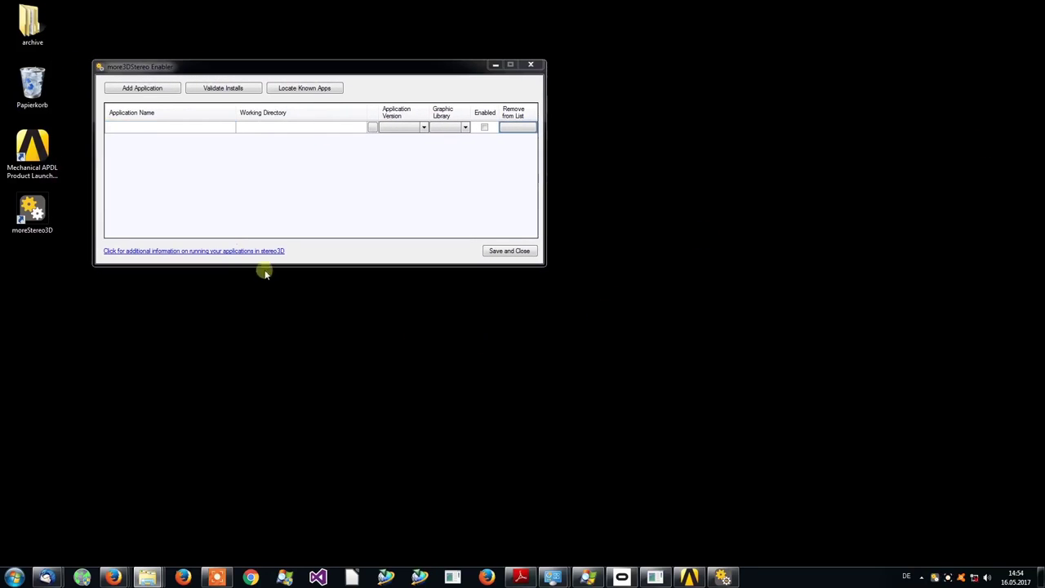
Add ANSYS180.exe to the application list, tick Enabled, and Save and Close.
{"action": "left_click", "coordinate": [158, 91]}
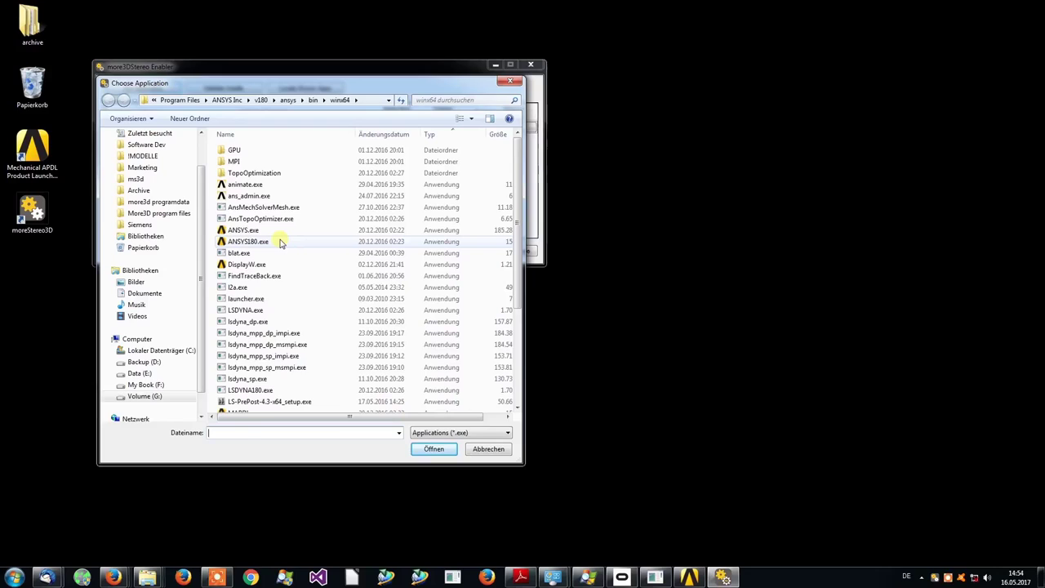
{"action": "left_click", "coordinate": [277, 242]}
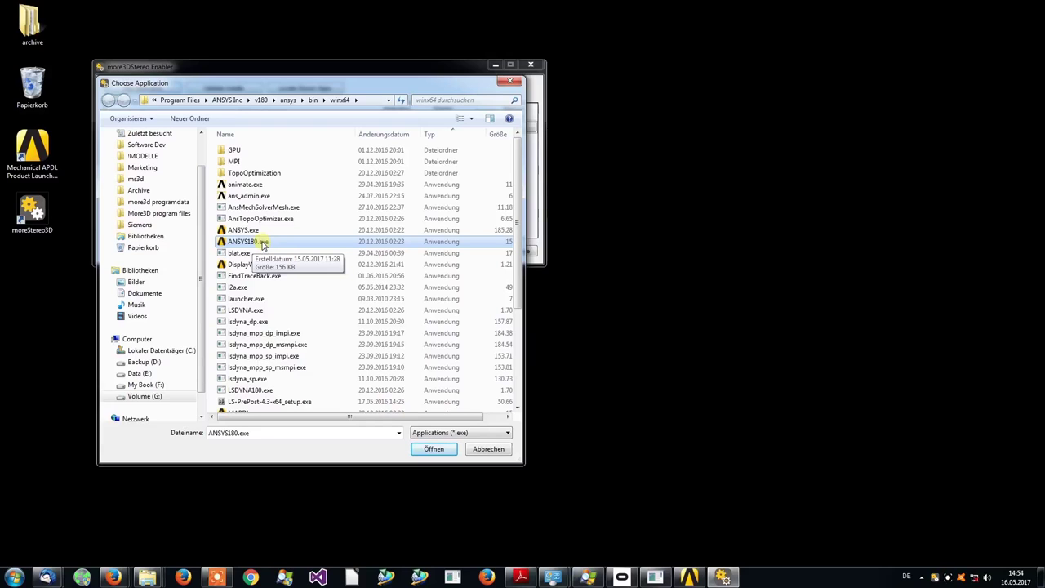
{"action": "double_click", "coordinate": [263, 244]}
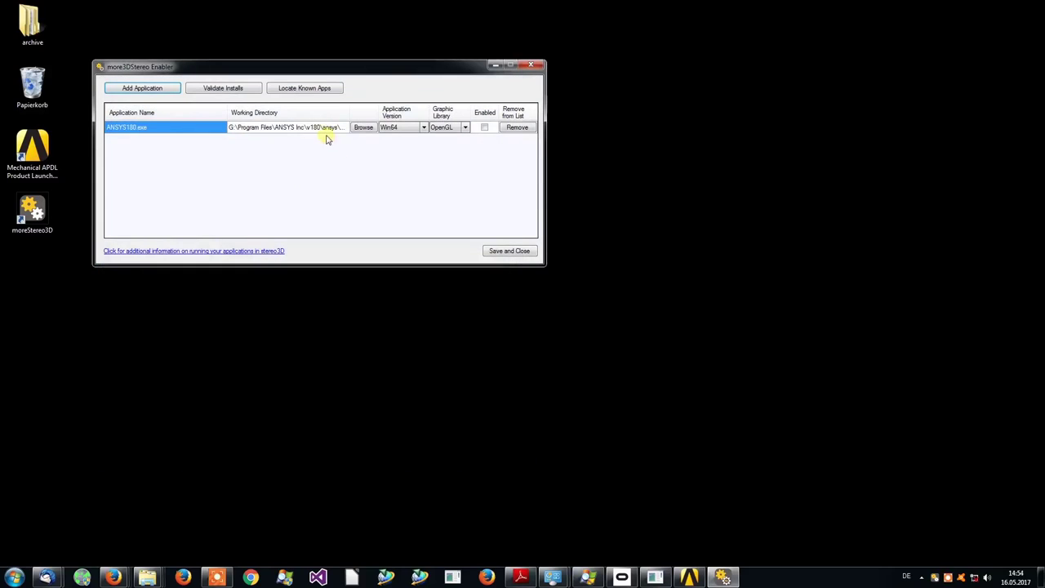
{"action": "left_click", "coordinate": [284, 130]}
{"action": "left_click", "coordinate": [485, 128]}
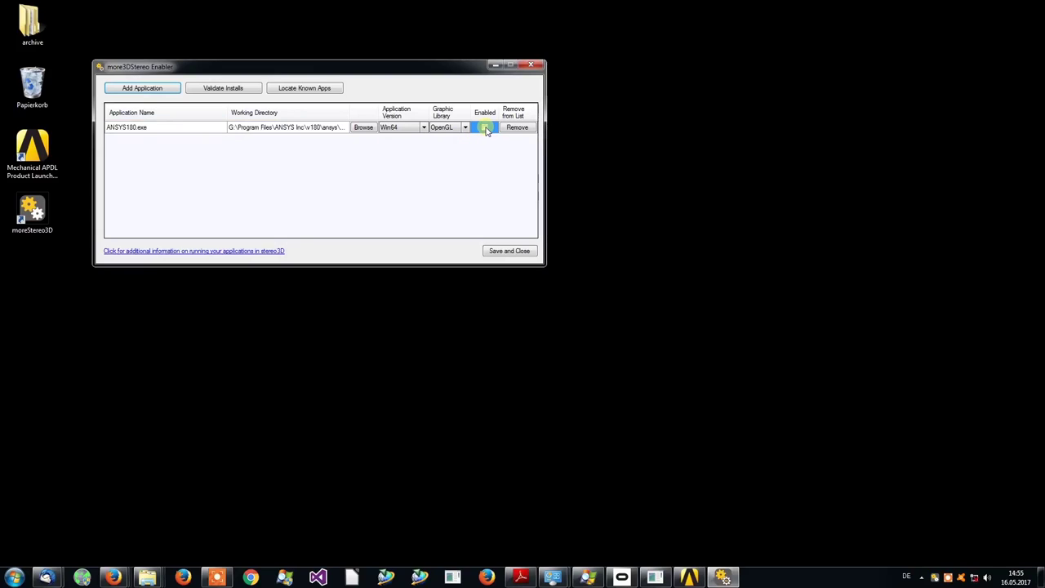
{"action": "left_click", "coordinate": [485, 128]}
{"action": "left_click", "coordinate": [511, 251]}
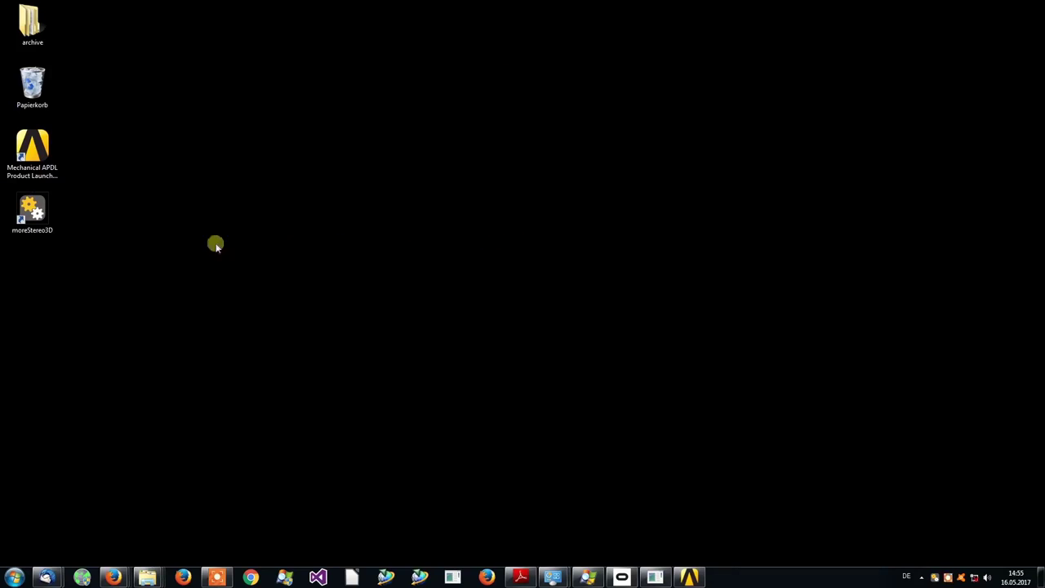
Start Mechanical APDL from the Product Launcher and answer y to override the file lock.
{"action": "left_click", "coordinate": [37, 144]}
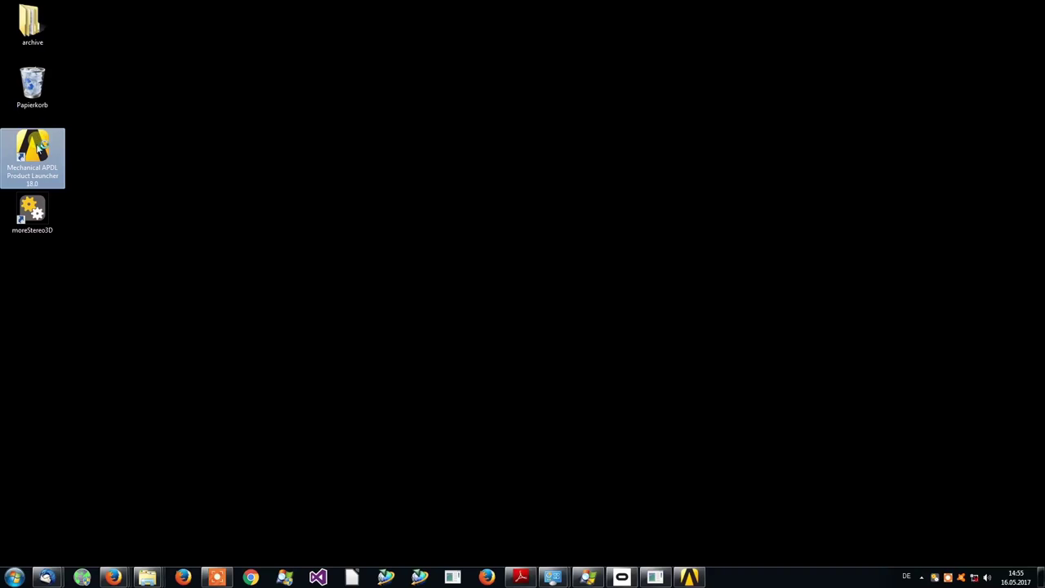
{"action": "double_click", "coordinate": [37, 144]}
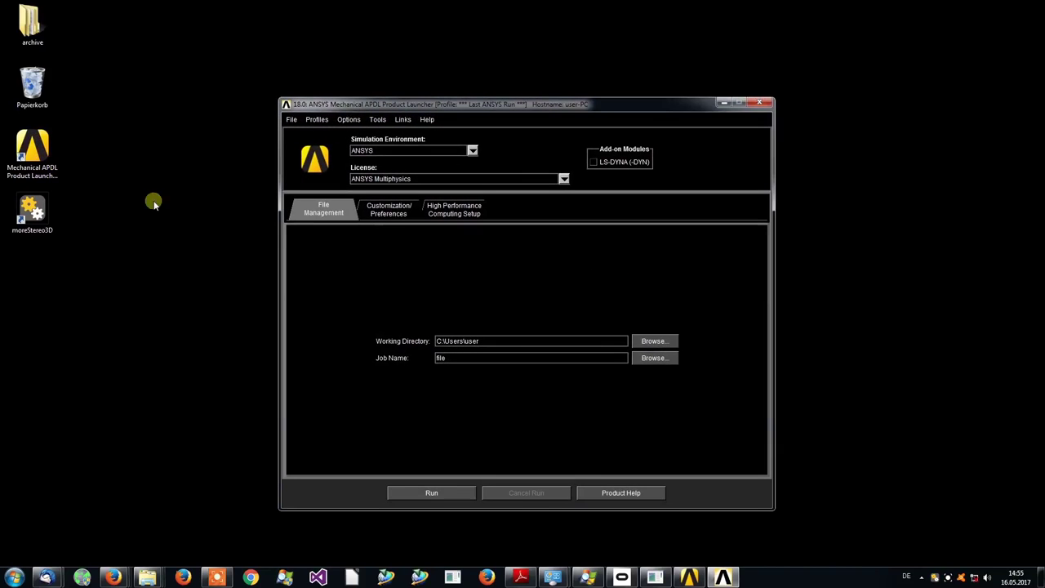
{"action": "left_click", "coordinate": [384, 209]}
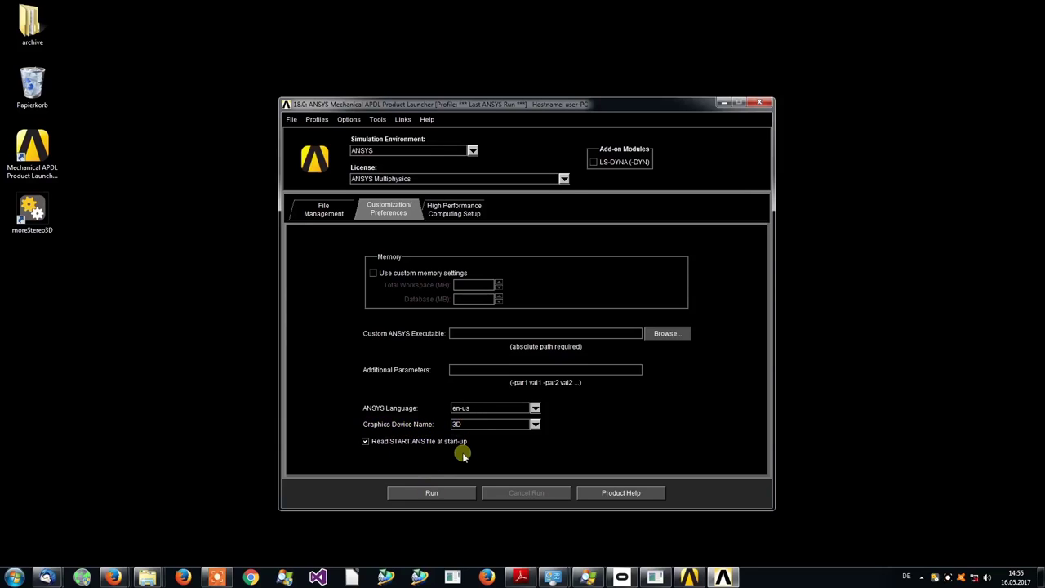
{"action": "left_click", "coordinate": [234, 346]}
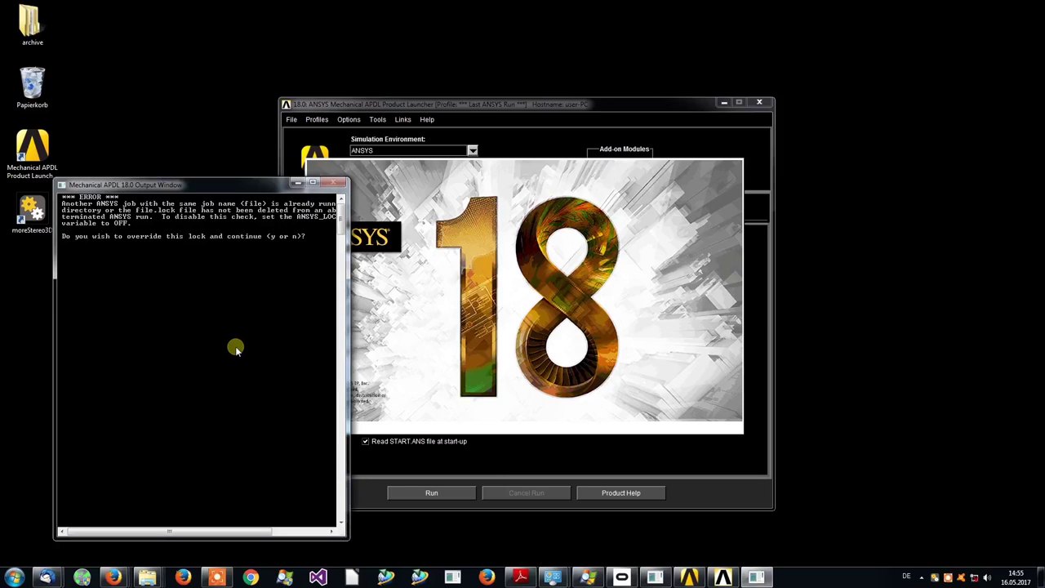
{"action": "type", "text": "y"}
{"action": "key", "text": "Return"}
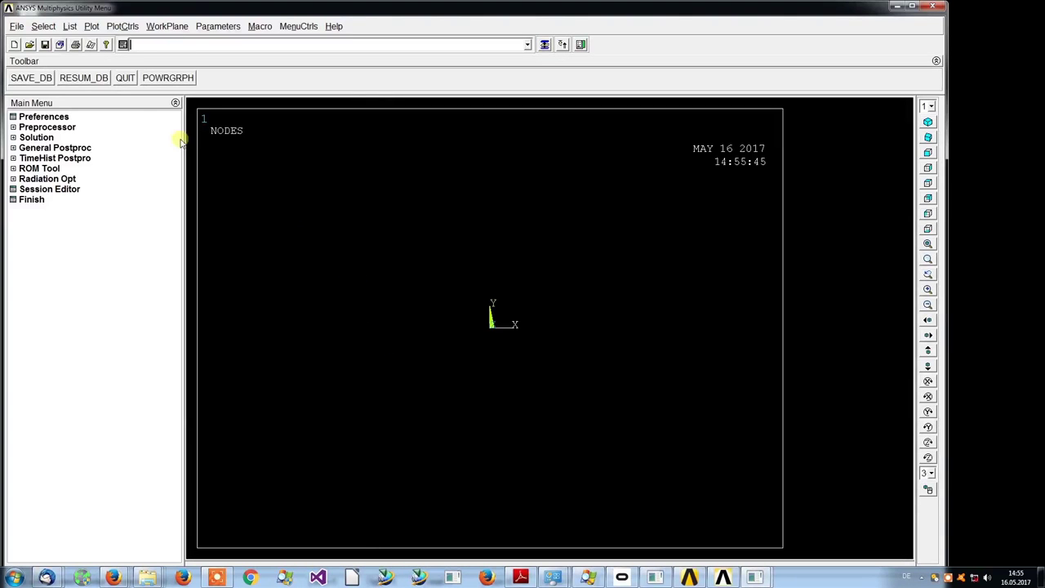
Import the chassis IGES file, dismiss the area-636 tessellation warning, and pan the model up-right.
{"action": "left_click", "coordinate": [17, 26]}
{"action": "mouse_move", "coordinate": [69, 242]}
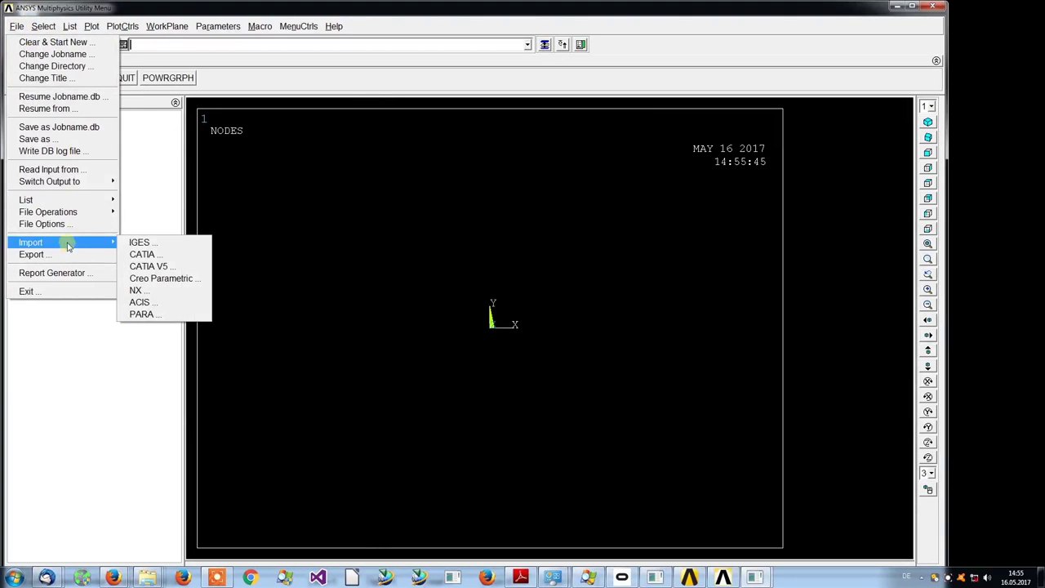
{"action": "left_click", "coordinate": [158, 240]}
{"action": "left_click", "coordinate": [662, 297]}
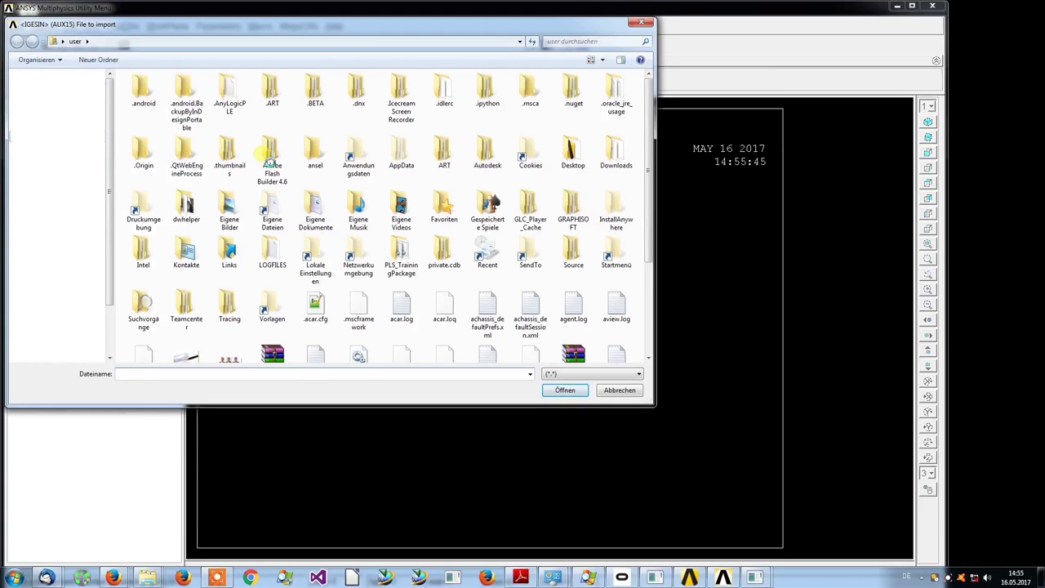
{"action": "double_click", "coordinate": [269, 159]}
{"action": "double_click", "coordinate": [280, 114]}
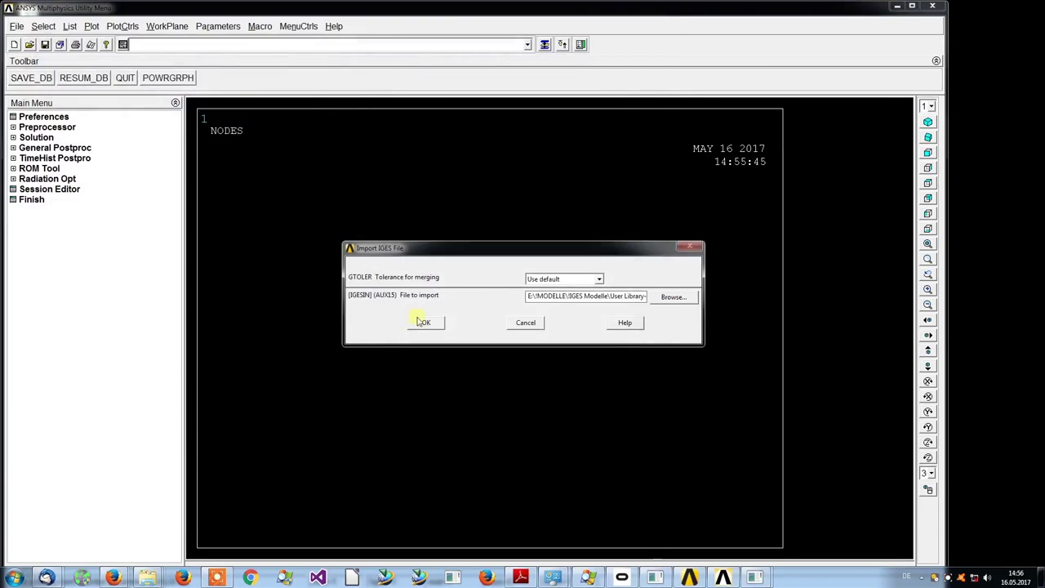
{"action": "left_click", "coordinate": [424, 322]}
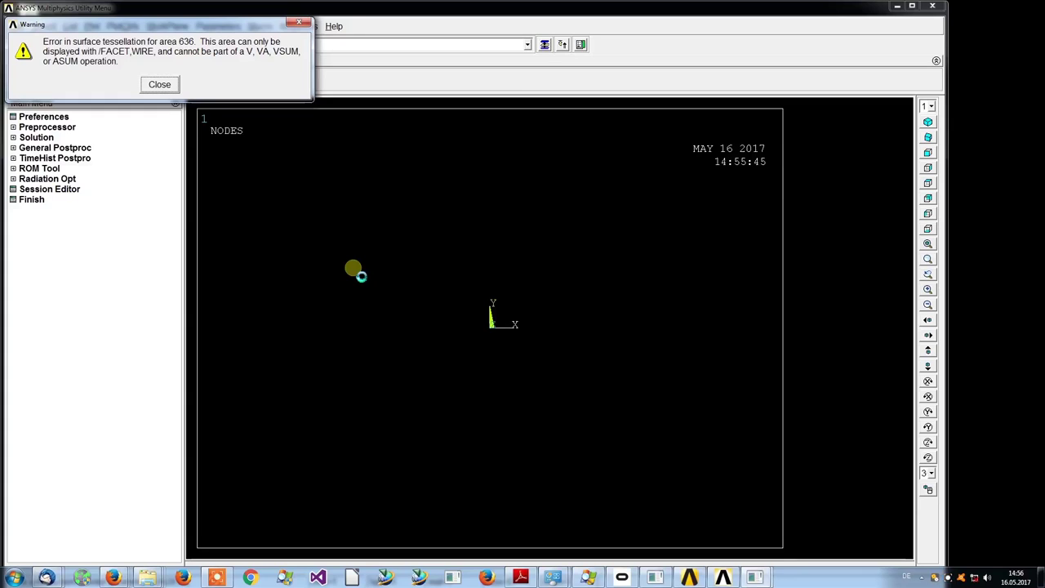
{"action": "left_click", "coordinate": [173, 86]}
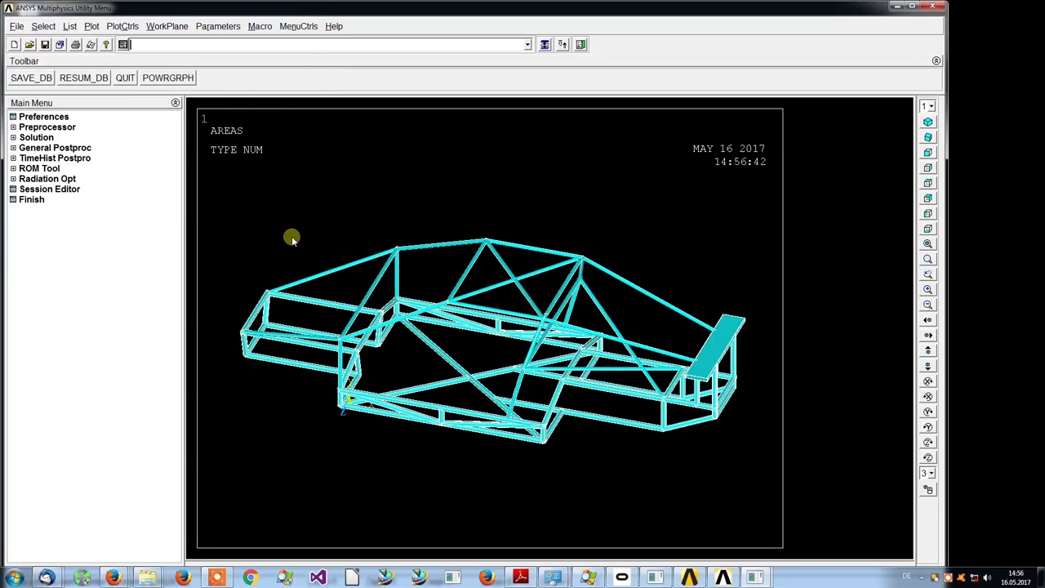
{"action": "left_click_drag", "start_coordinate": [294, 274], "coordinate": [314, 240], "text": "ctrl"}
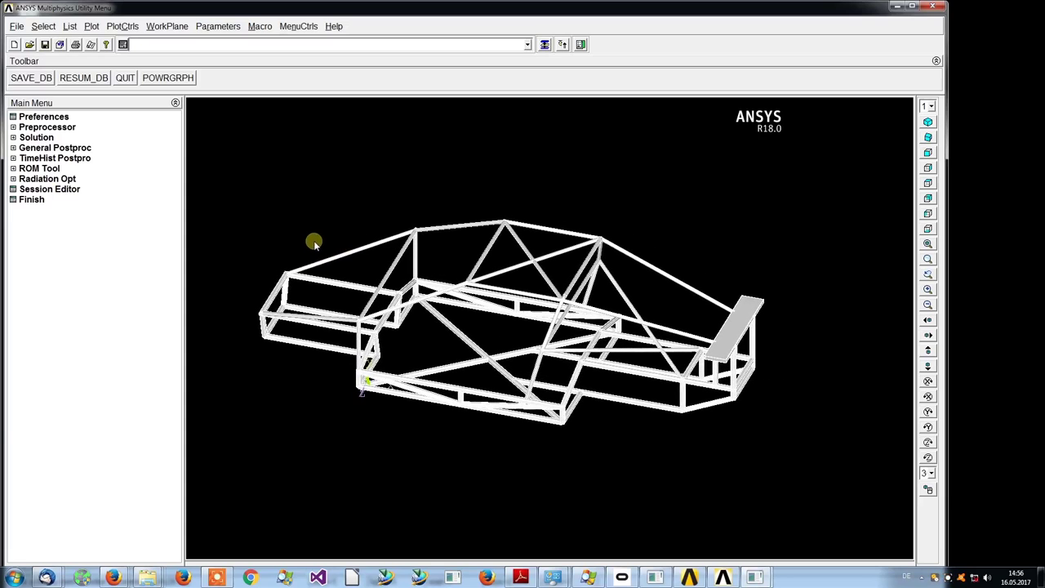
Apply a 45-degree perspective view through Window Properties and redraw the chassis.
{"action": "right_click", "coordinate": [263, 174]}
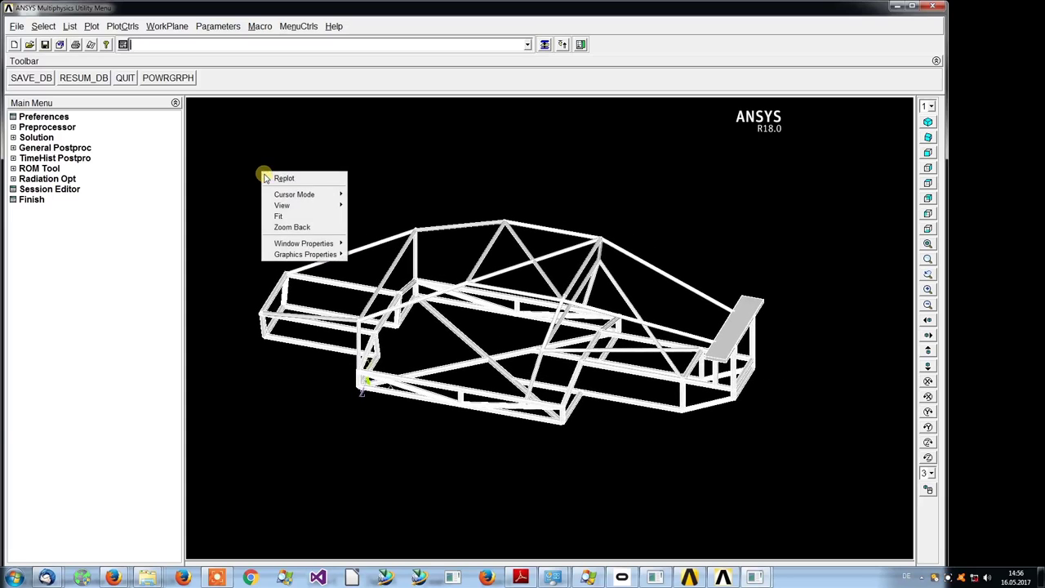
{"action": "mouse_move", "coordinate": [334, 244]}
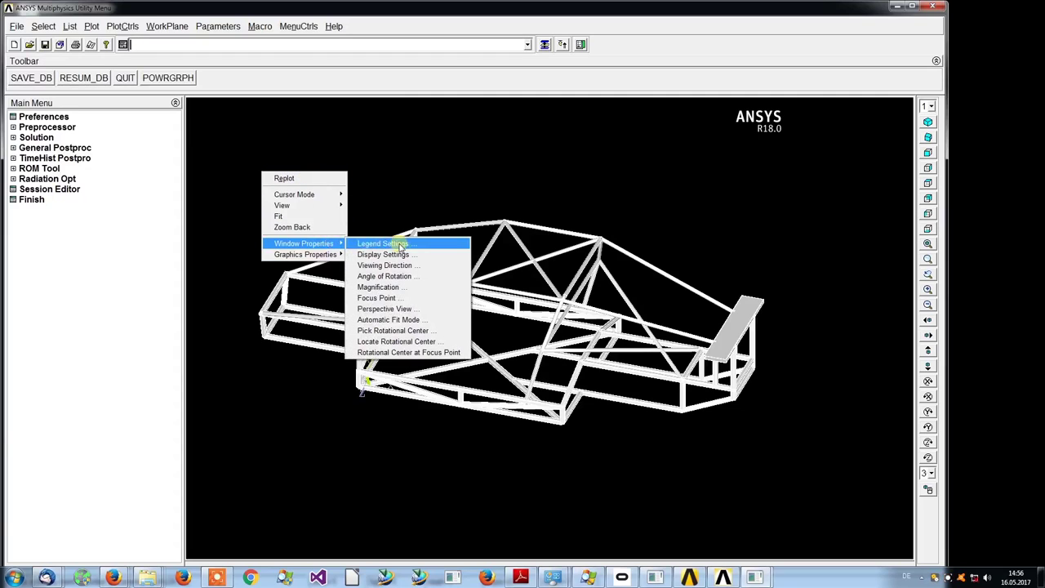
{"action": "left_click", "coordinate": [416, 314]}
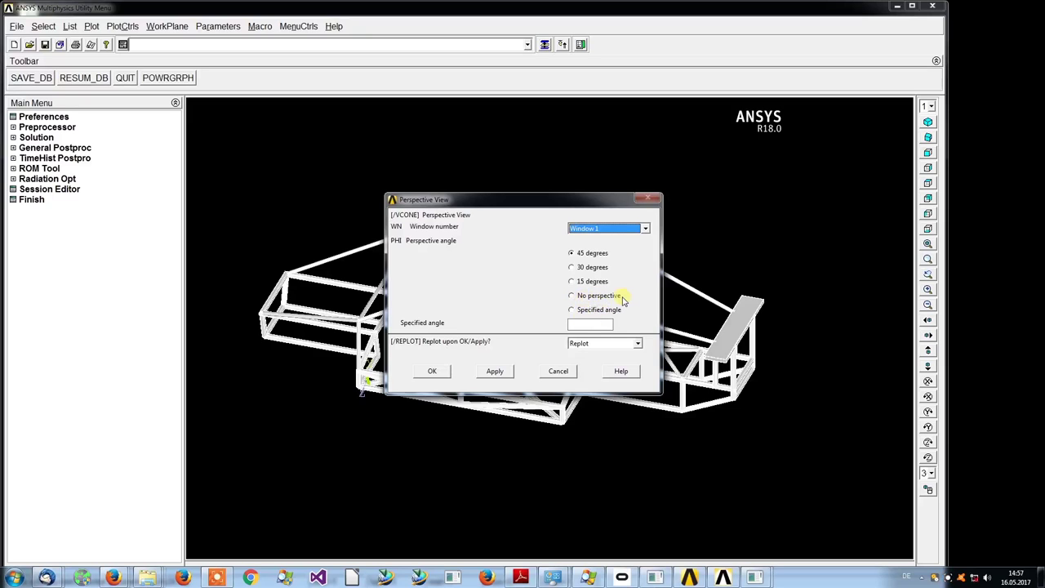
{"action": "left_click", "coordinate": [431, 371]}
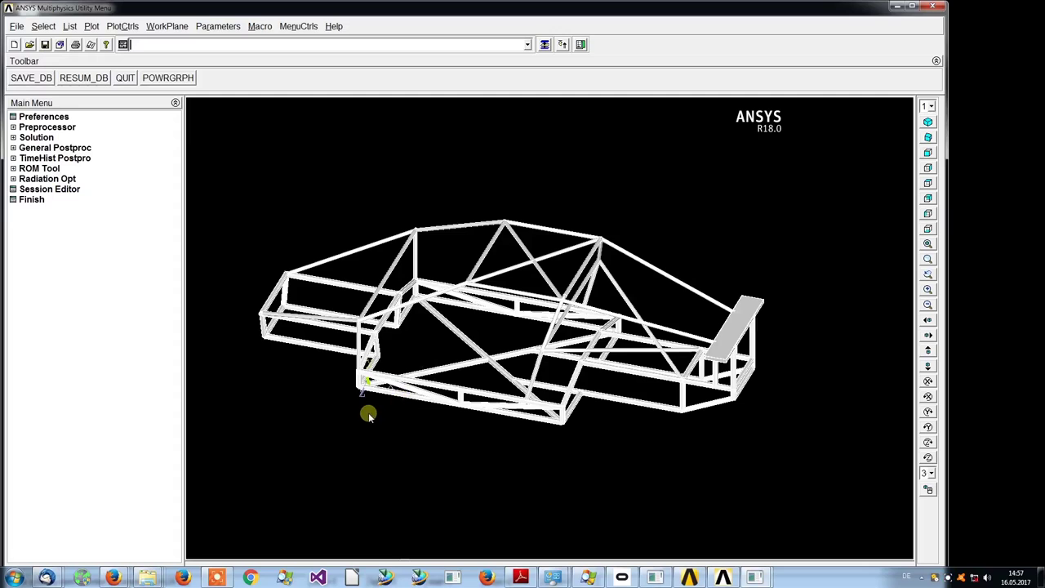
Rotate the chassis upright, now drawn in red/cyan anaglyph at 0.010 maximum 3D-depth.
{"action": "right_click_drag", "start_coordinate": [372, 396], "coordinate": [295, 328], "text": "ctrl"}
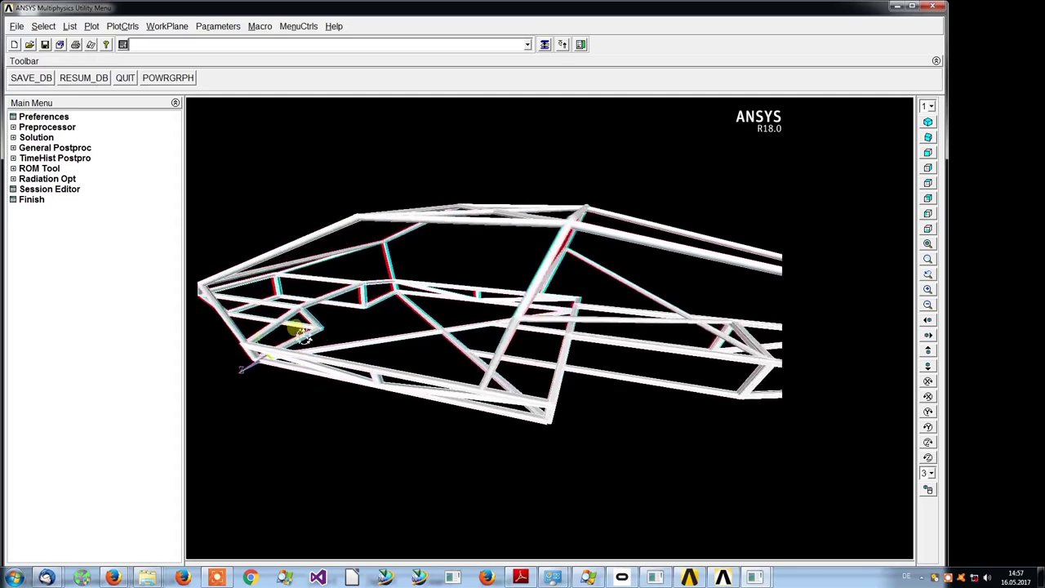
{"action": "right_click_drag", "start_coordinate": [606, 343], "coordinate": [531, 320], "text": "ctrl"}
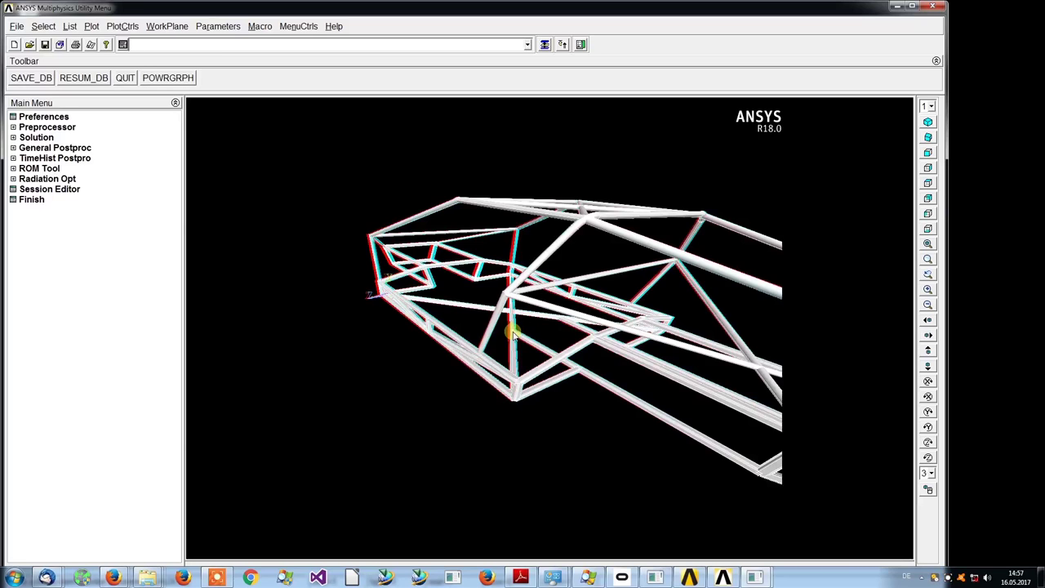
{"action": "right_click_drag", "start_coordinate": [643, 312], "coordinate": [509, 349], "text": "ctrl"}
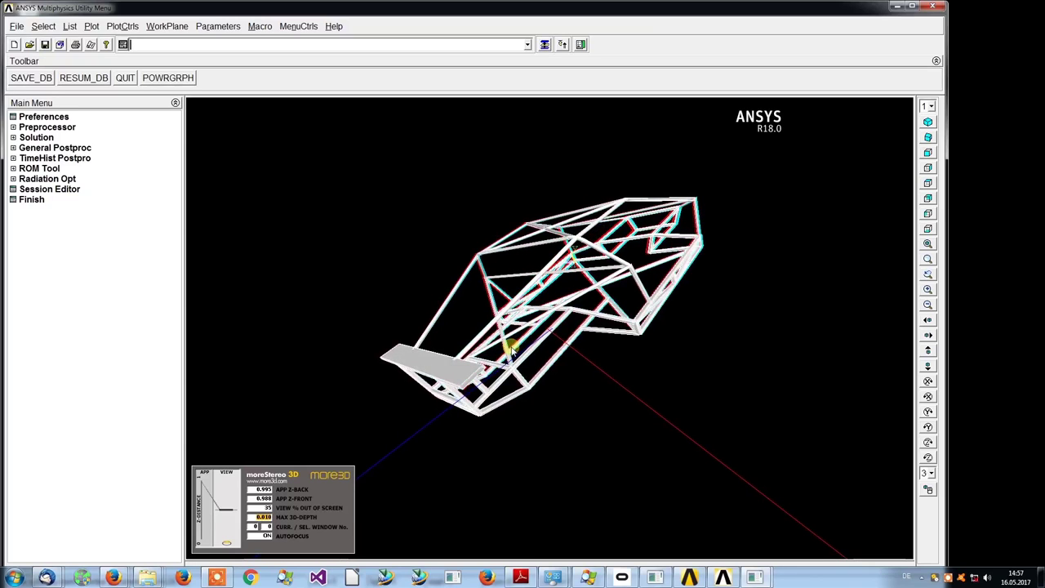
Rotate the chassis nearly end-on, closing the context menu, with 3D-depth reaching 0.030.
{"action": "right_click_drag", "start_coordinate": [530, 357], "coordinate": [589, 377], "text": "ctrl"}
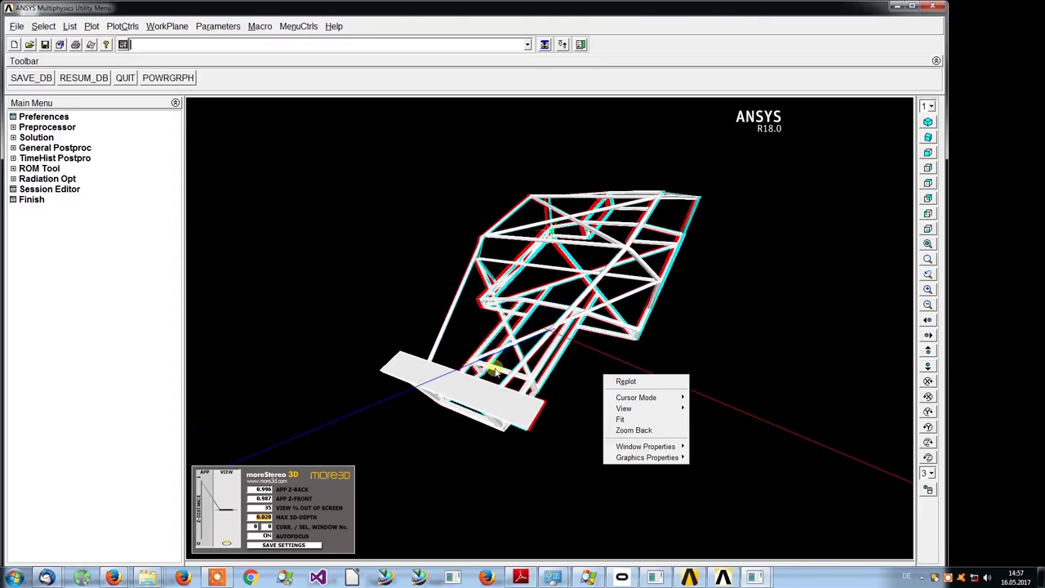
{"action": "right_click_drag", "start_coordinate": [494, 371], "coordinate": [596, 305], "text": "ctrl"}
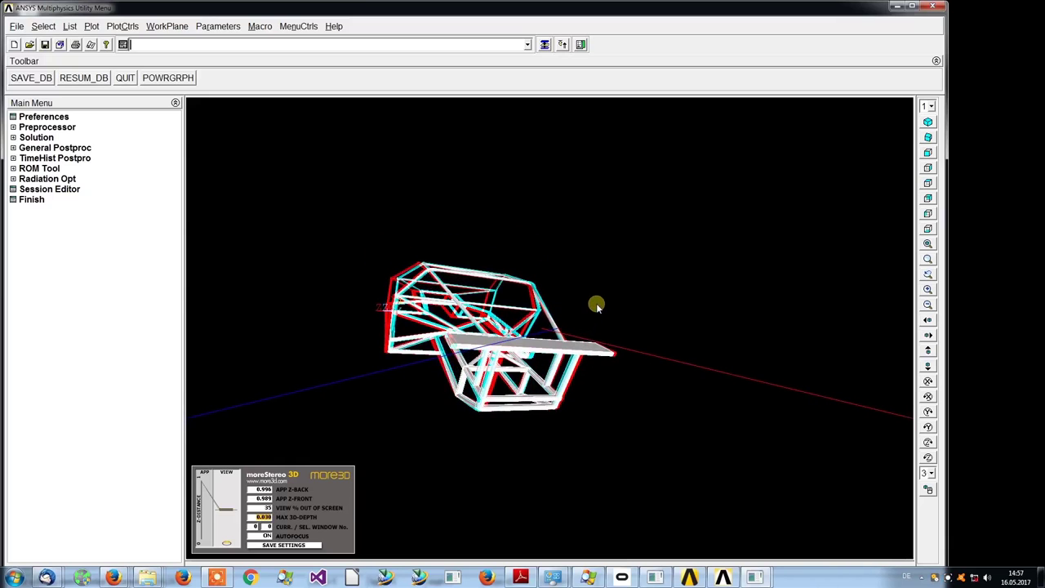